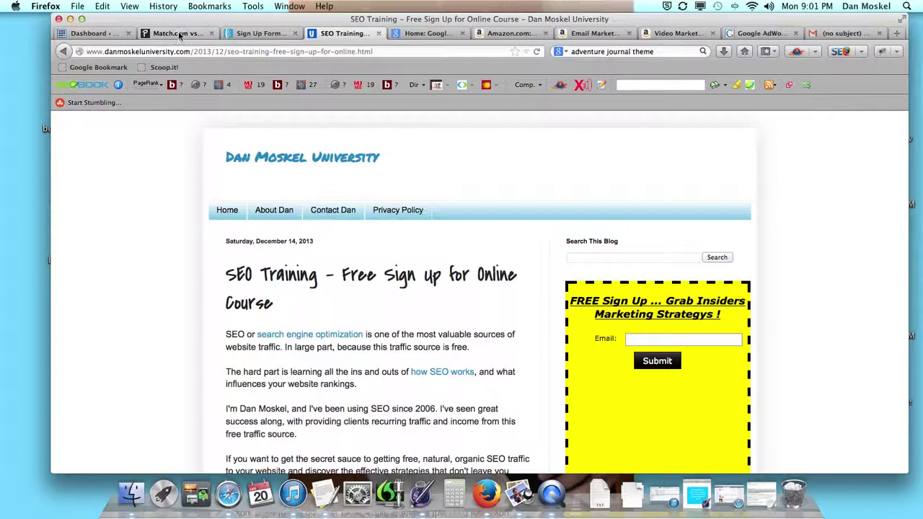
- Look over the Match.com vs eHarmony post and its sidebar on the Dating Tips site
left_click(179, 36)
scroll(452, 275, "down", 5)
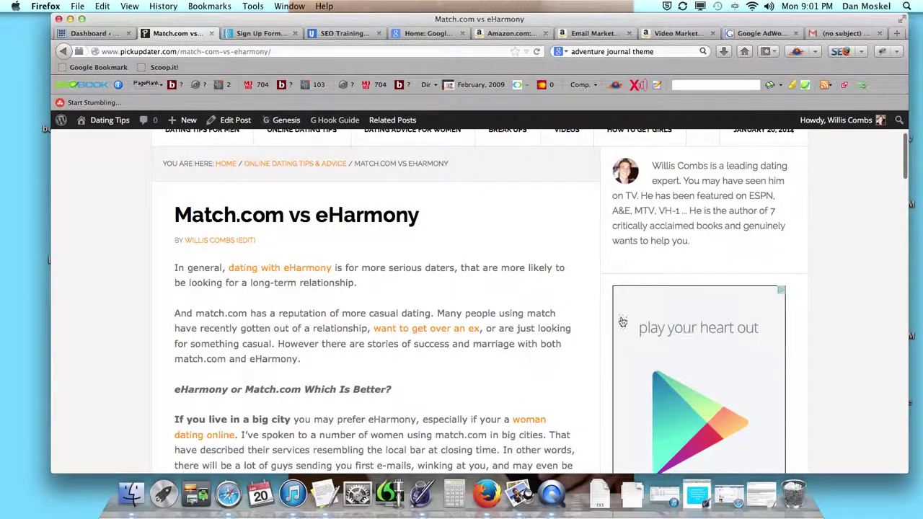
scroll(606, 346, "up", 2)
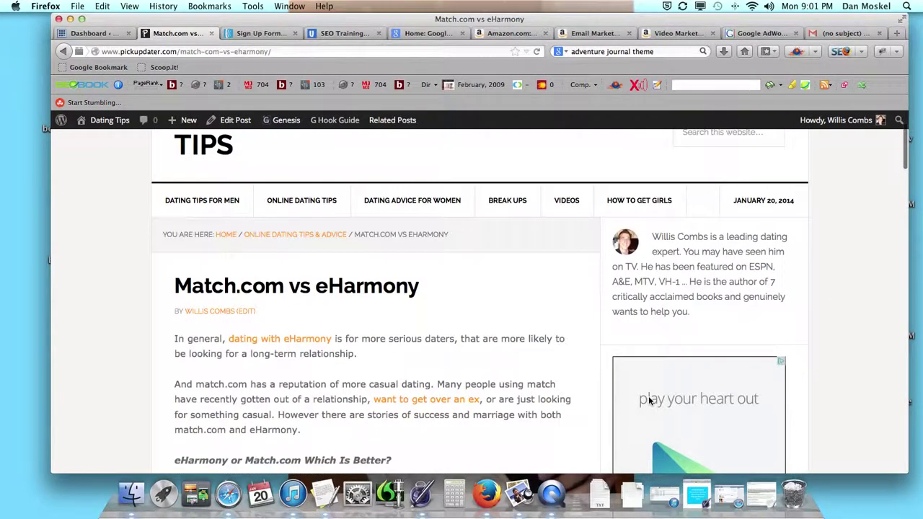
scroll(648, 396, "down", 5)
scroll(367, 245, "up", 8)
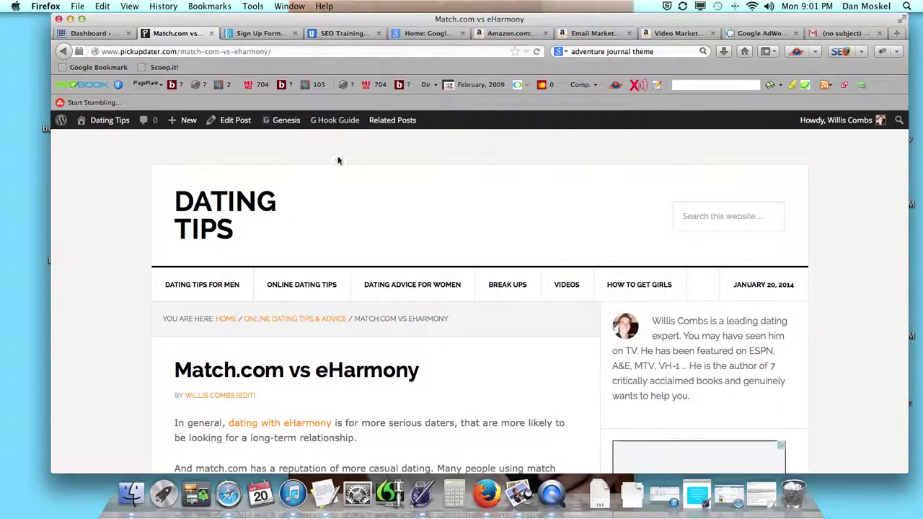
- View the WordPress dashboard and the publish page of the AWeber sign-up form
left_click(104, 34)
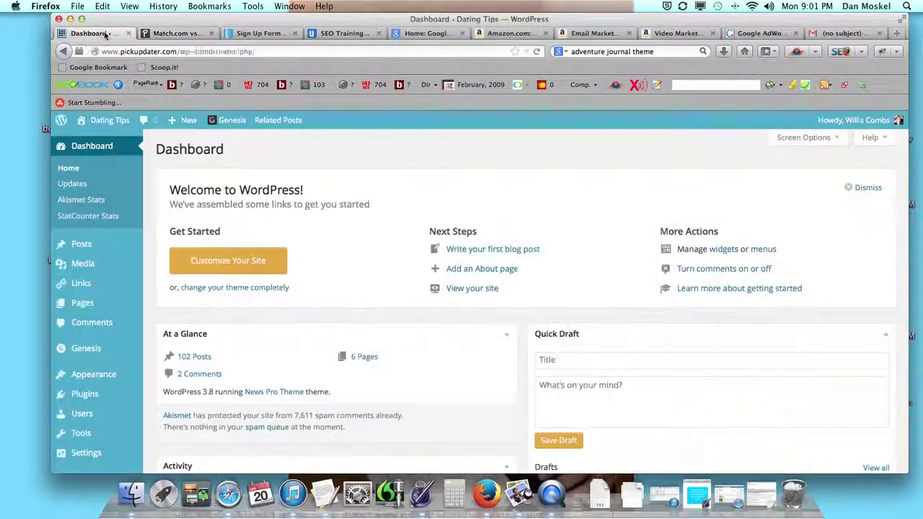
left_click(258, 33)
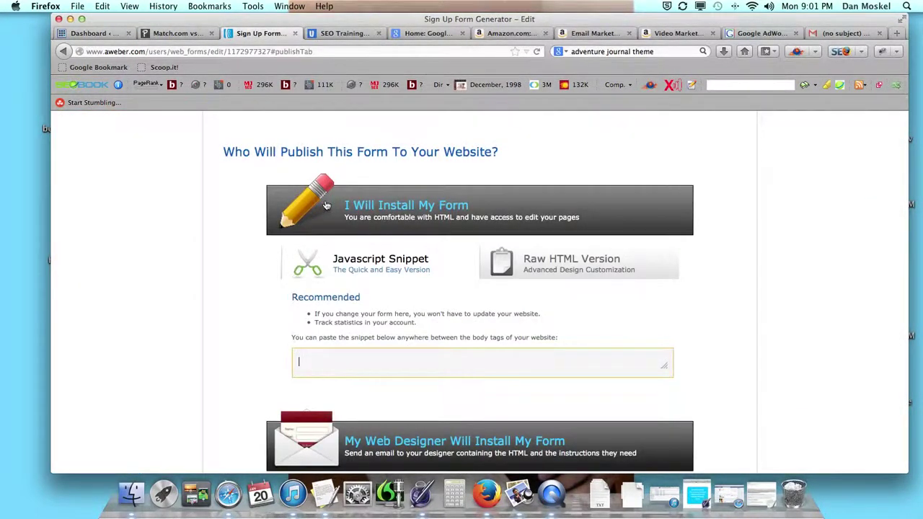
scroll(336, 208, "up", 3)
scroll(339, 210, "up", 1)
scroll(337, 208, "down", 1)
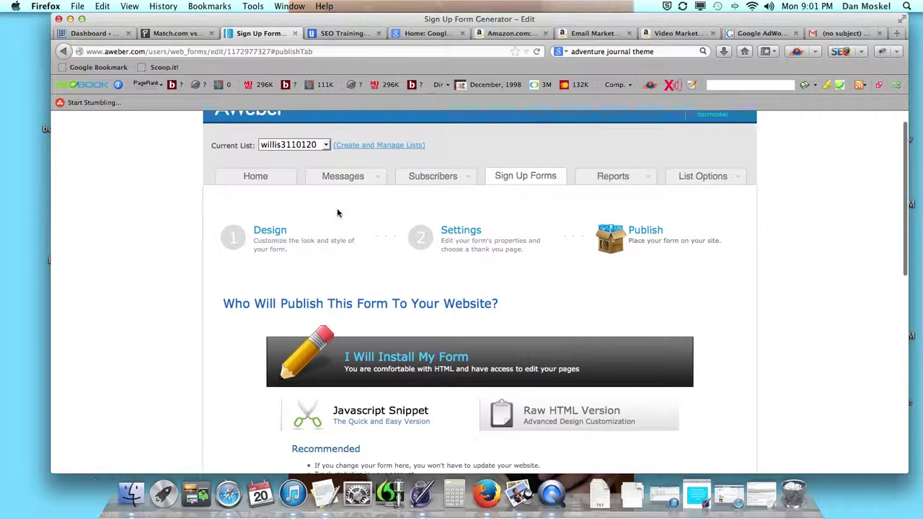
scroll(337, 210, "up", 1)
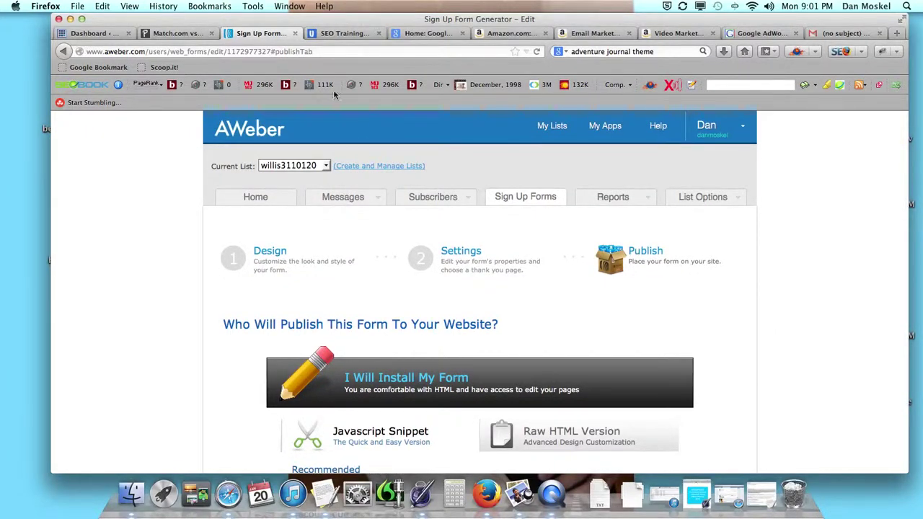
- Review the WordPress dashboard, the live post and the Javascript snippet section for the AWeber form
left_click(78, 28)
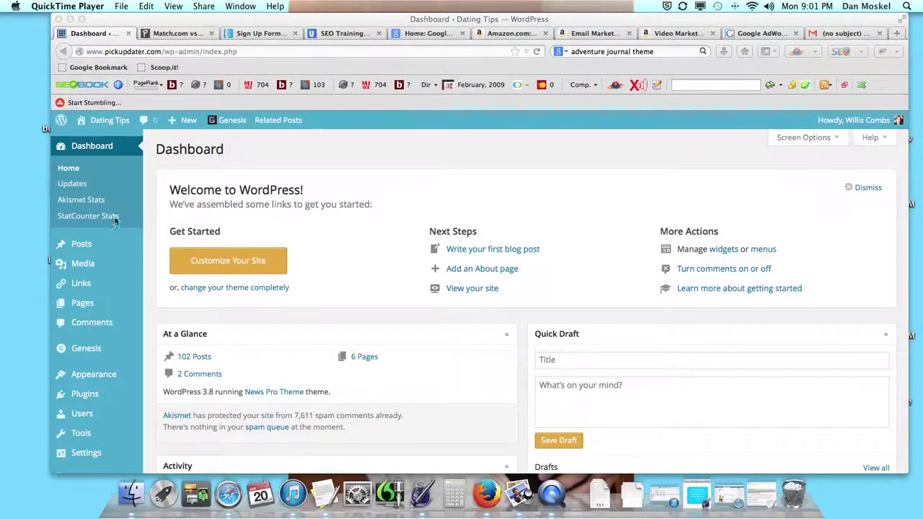
left_click(280, 166)
scroll(256, 195, "down", 1)
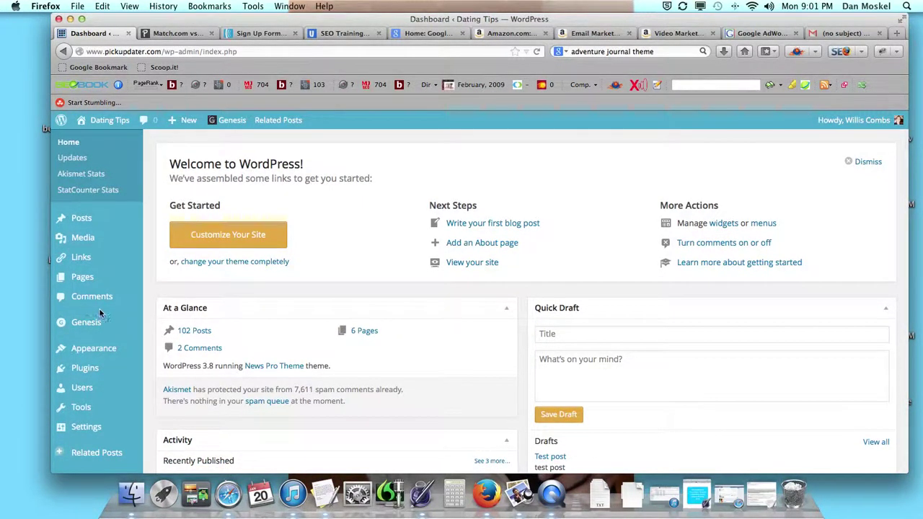
mouse_move(99, 353)
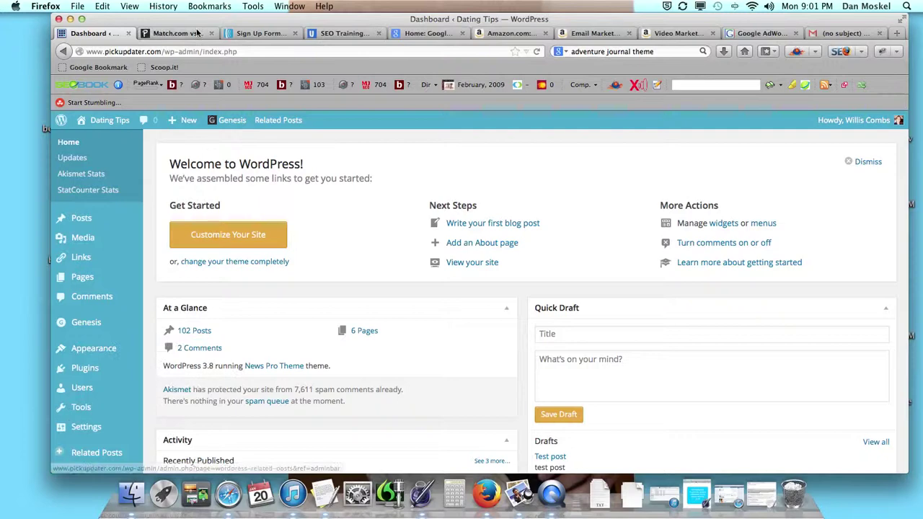
left_click(150, 33)
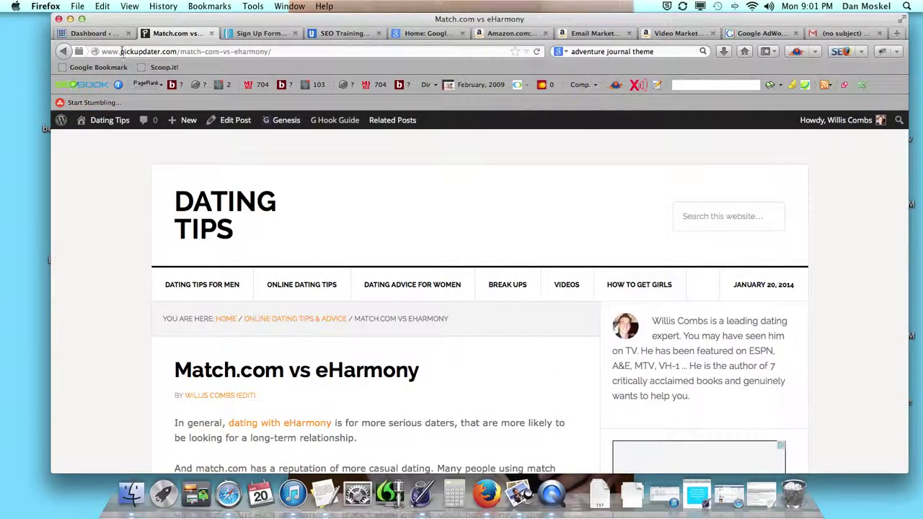
left_click(249, 33)
scroll(480, 436, "down", 3)
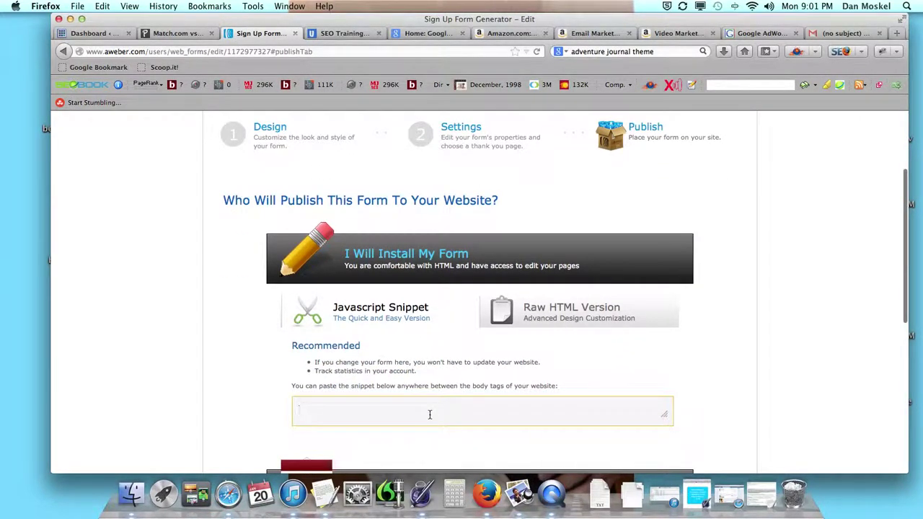
- Open the Widgets settings of the Dating Tips WordPress site and look through the available widgets
left_click(99, 36)
mouse_move(90, 348)
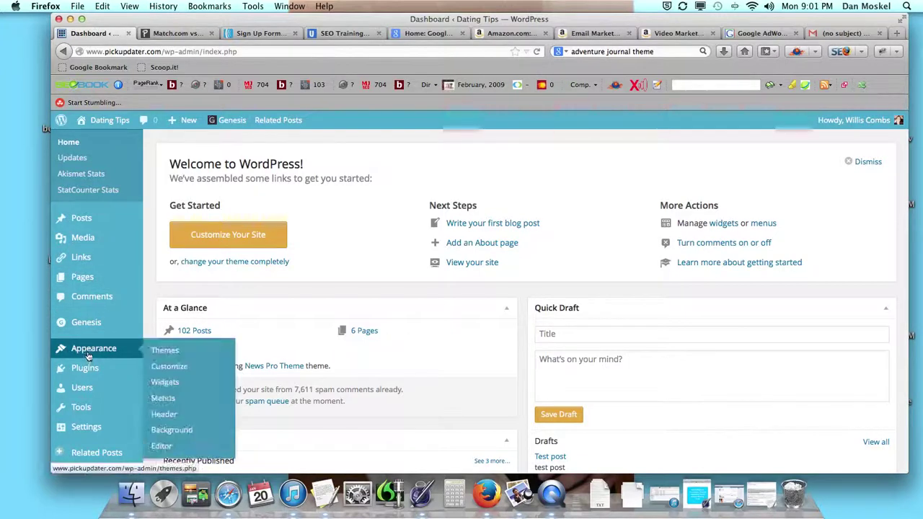
left_click(165, 383)
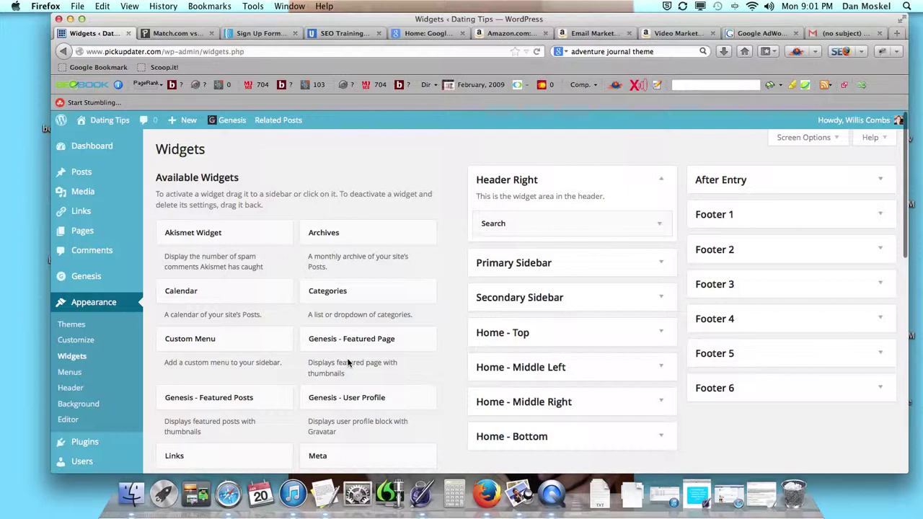
scroll(346, 361, "down", 5)
scroll(346, 361, "up", 5)
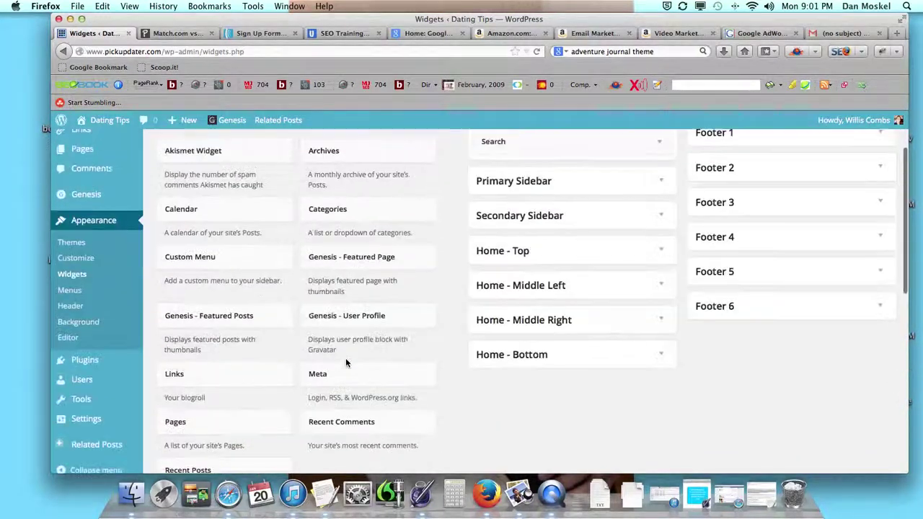
- Expand the Primary Sidebar area and add a Text widget as its first item
left_click(657, 264)
scroll(313, 314, "down", 6)
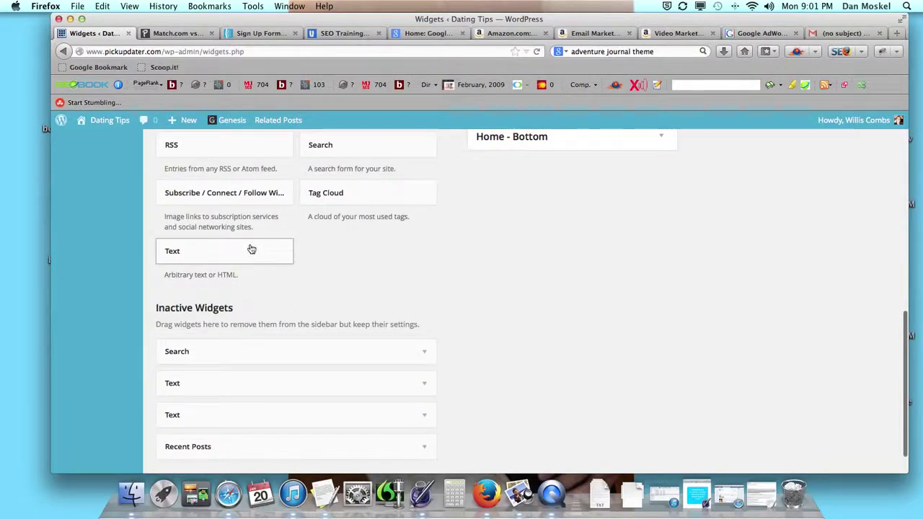
left_click_drag(252, 249, 583, 352)
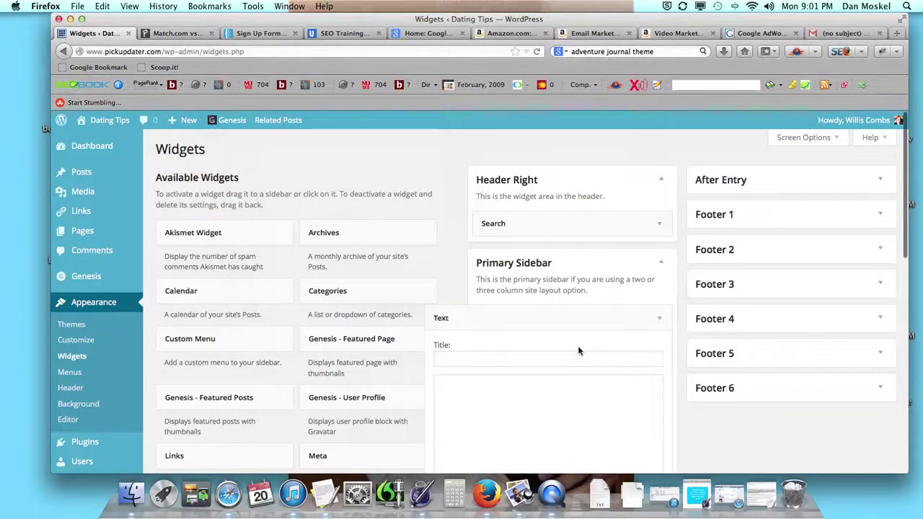
left_click(596, 406)
type("<script type=\"text/javascript\" src=\"http://forms.aweber.com/form/27/1172977327.js\"></script>")
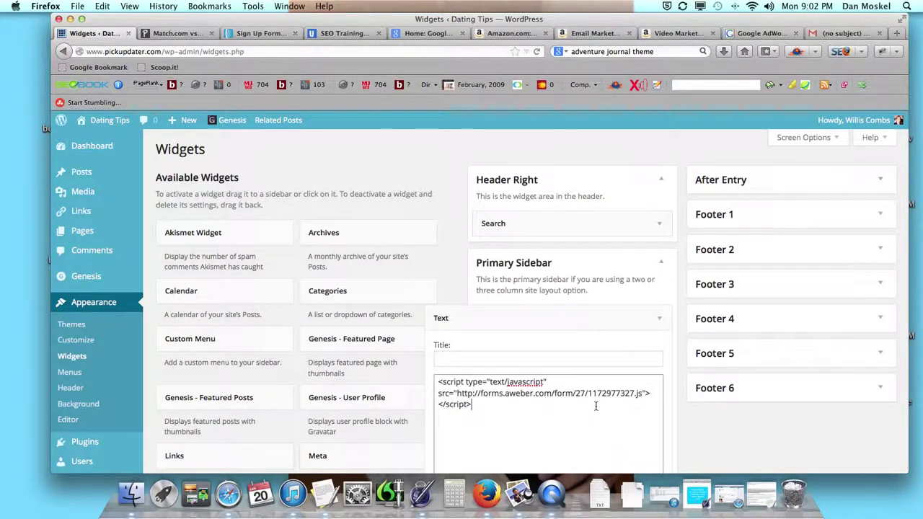
scroll(584, 379, "down", 4)
scroll(584, 379, "down", 3)
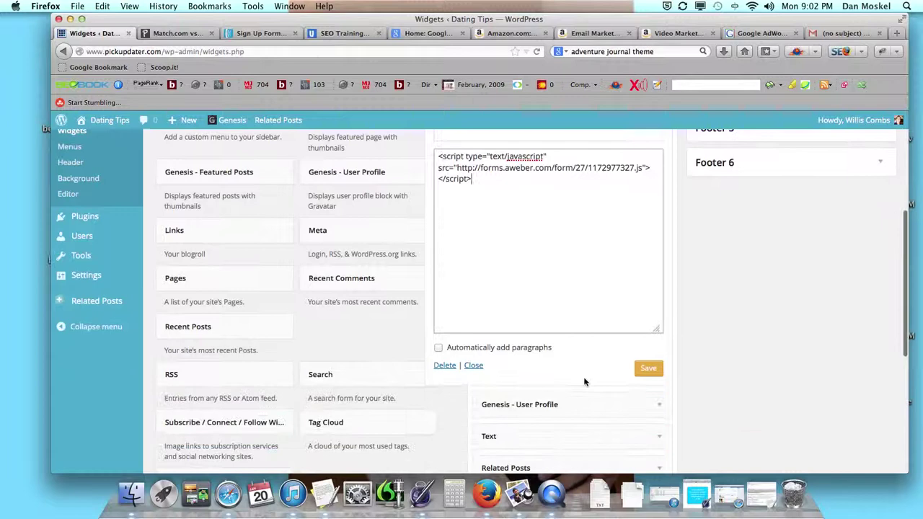
left_click(657, 370)
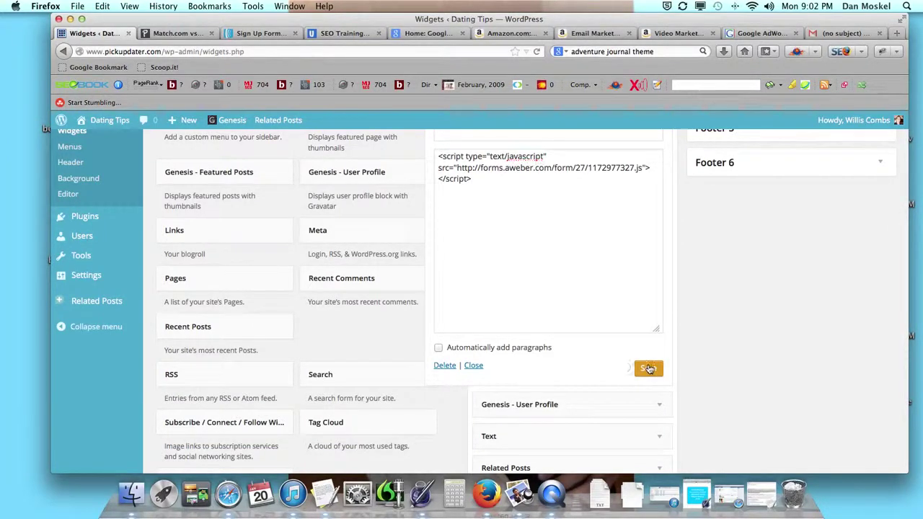
scroll(647, 369, "up", 4)
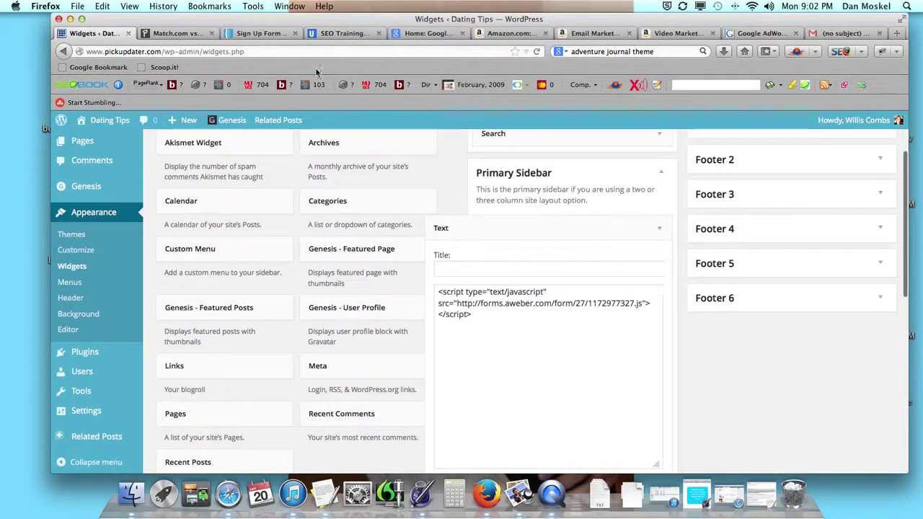
- Reload the Match.com vs eHarmony post and check the sign-up form's email field in the sidebar
left_click(187, 37)
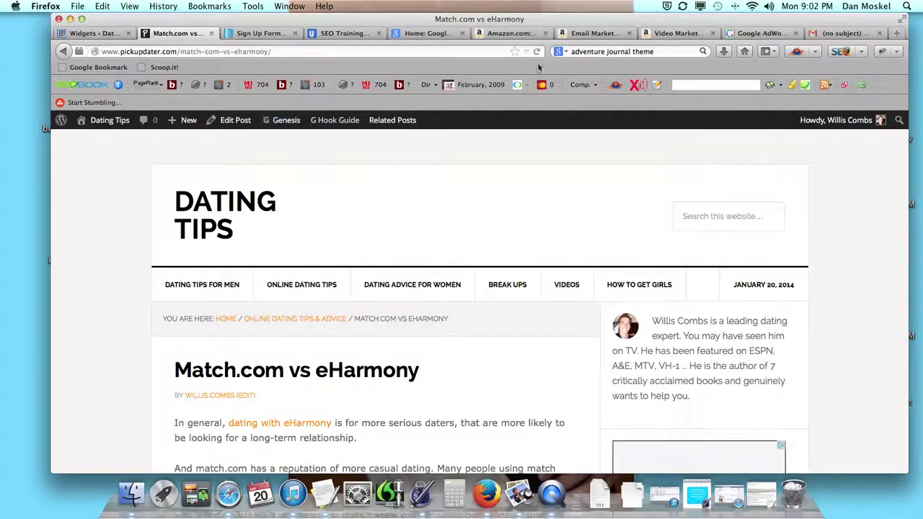
left_click(537, 51)
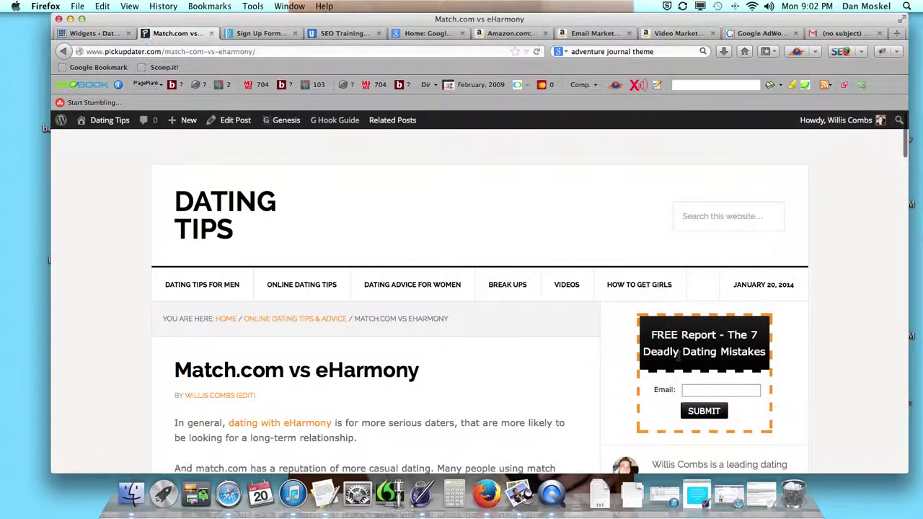
left_click(718, 389)
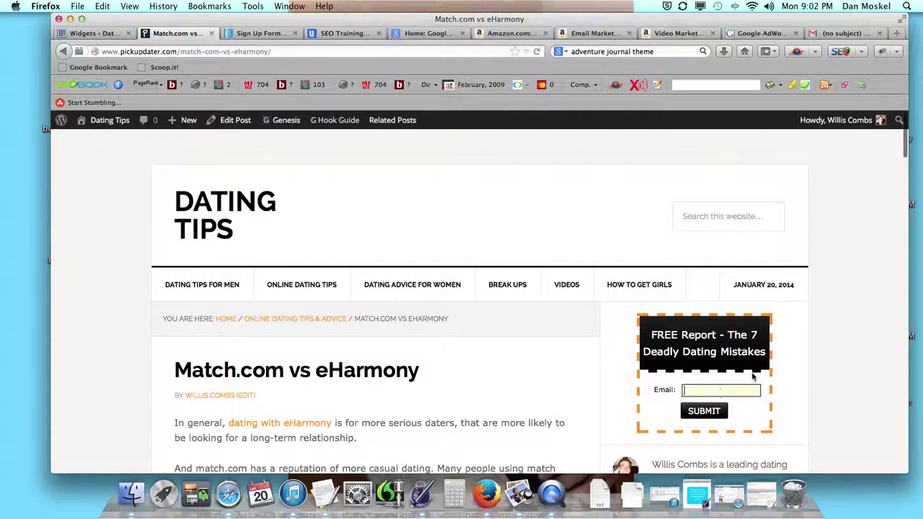
- Widen the FREE Report sign-up form in AWeber's Design step and save the form
left_click(258, 34)
scroll(324, 169, "up", 2)
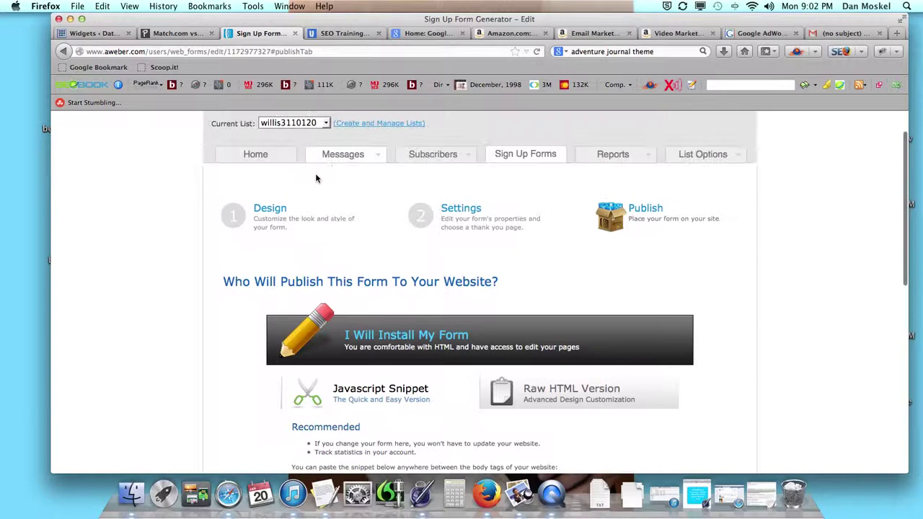
left_click(271, 216)
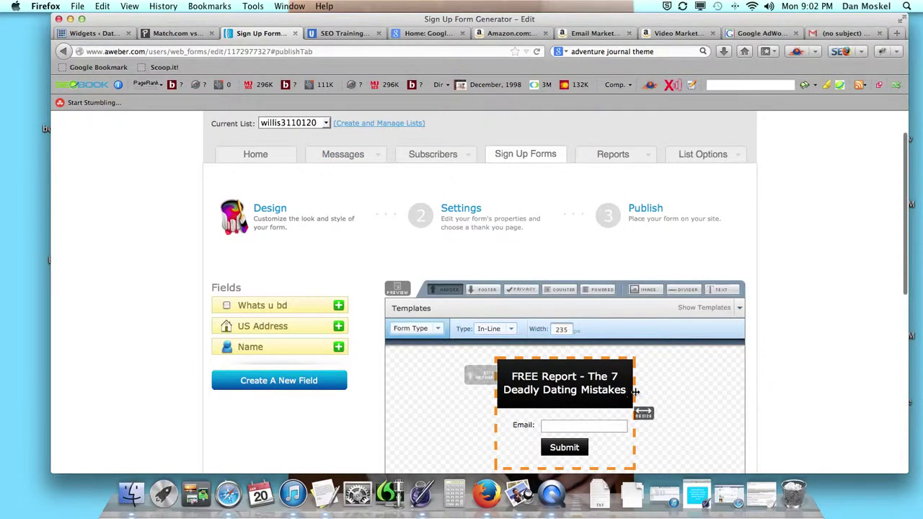
left_click_drag(644, 413, 670, 394)
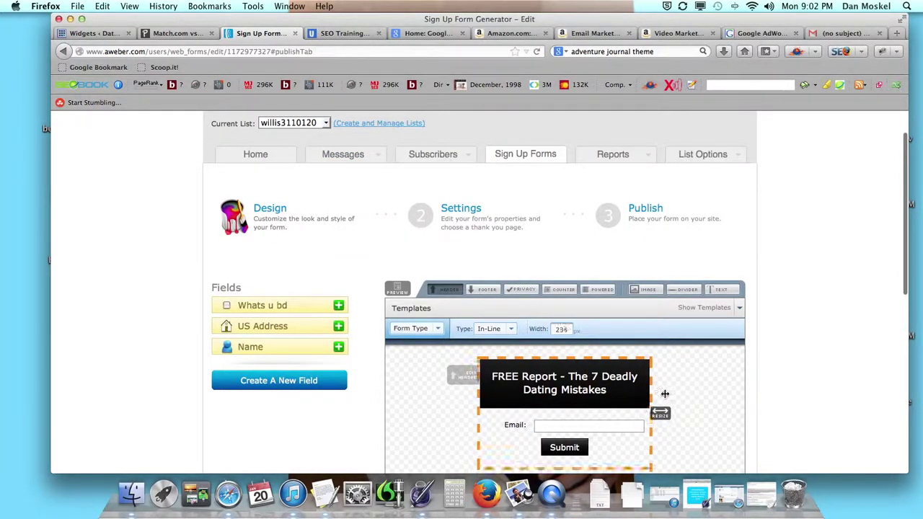
scroll(664, 394, "down", 5)
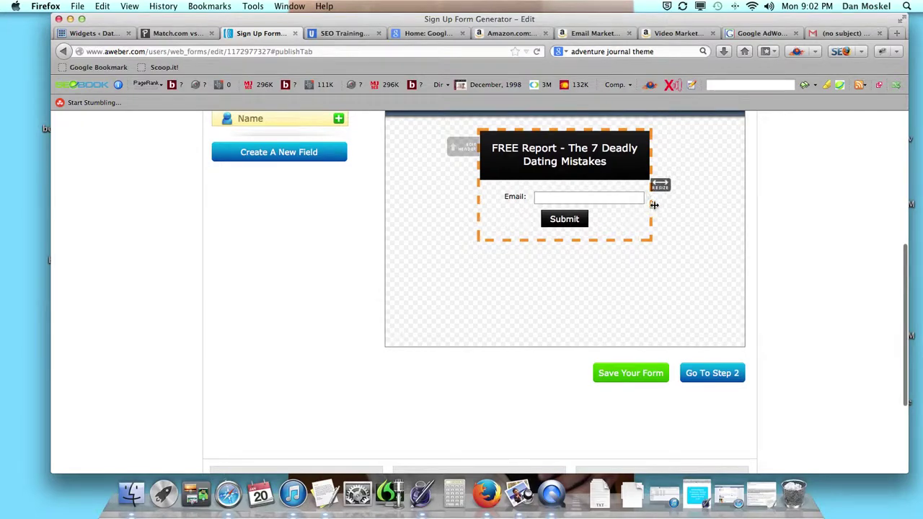
left_click_drag(661, 186, 668, 189)
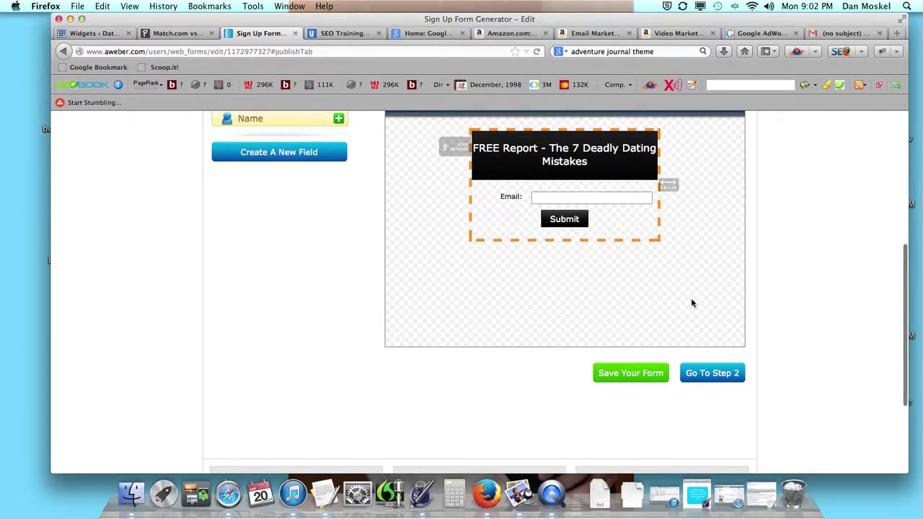
left_click(642, 373)
- Reload the dating post to check the widened form in its sidebar
key("ctrl+shift+Tab")
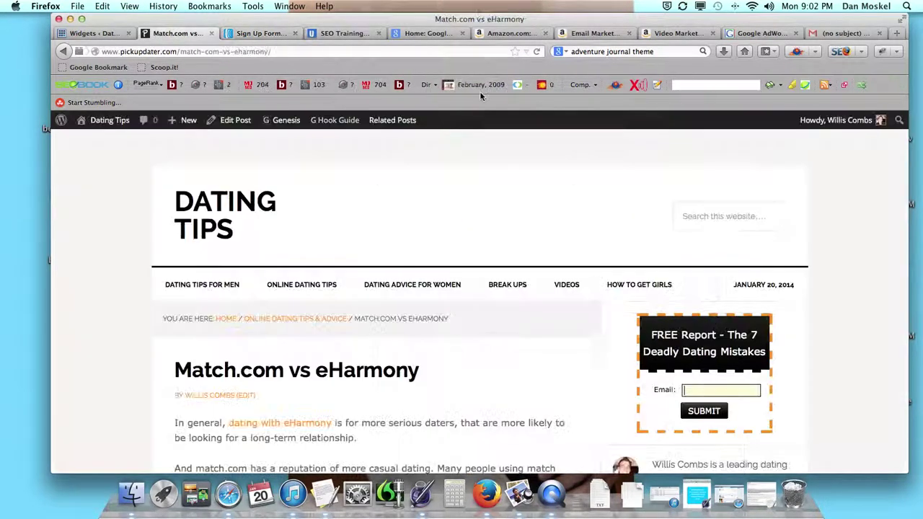
left_click(536, 52)
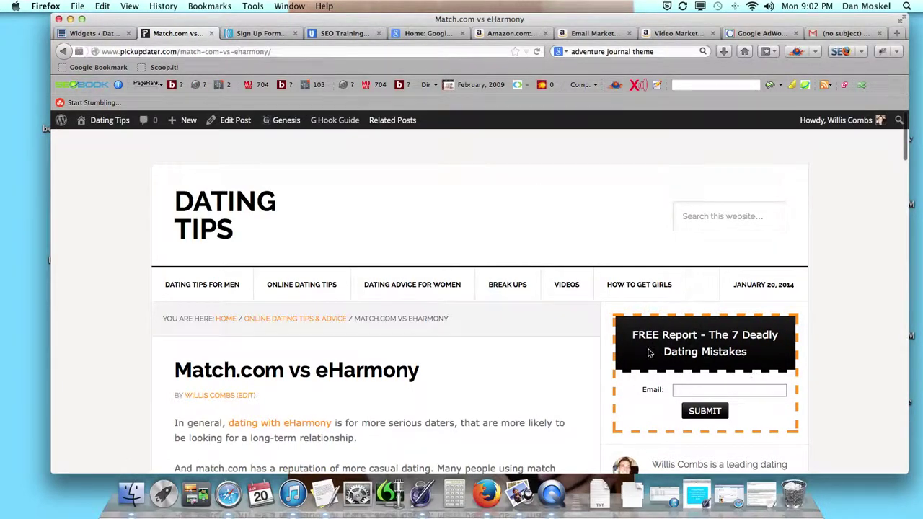
- View the SEO Training sign-up page, the dating post and the Amazon page of the book Email Marketing That Works
left_click(344, 34)
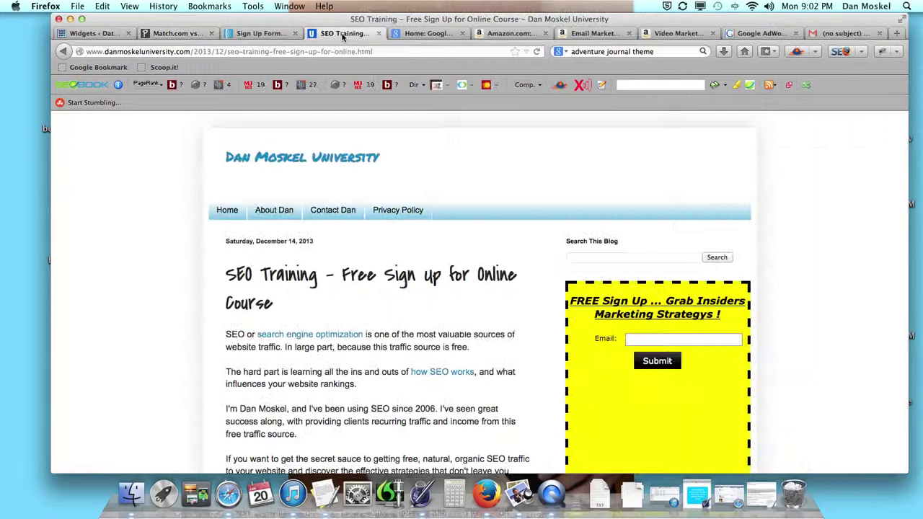
left_click(597, 33)
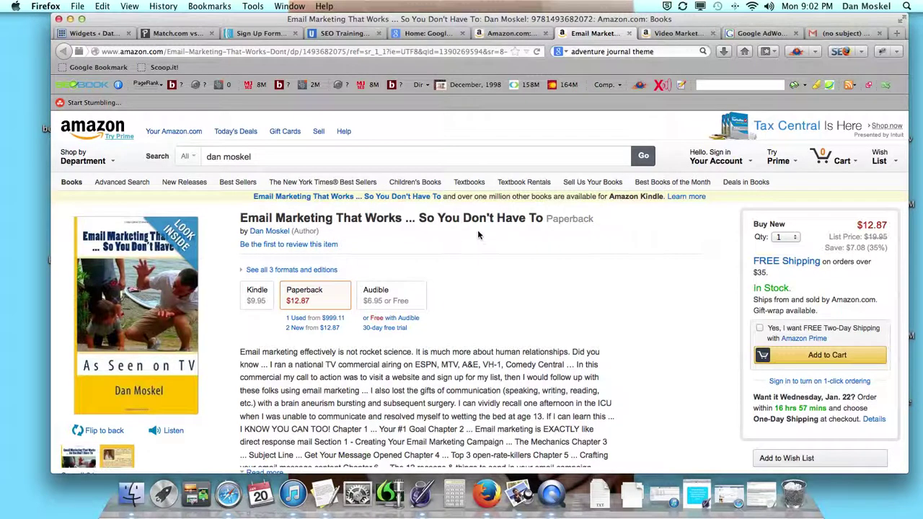
left_click(173, 33)
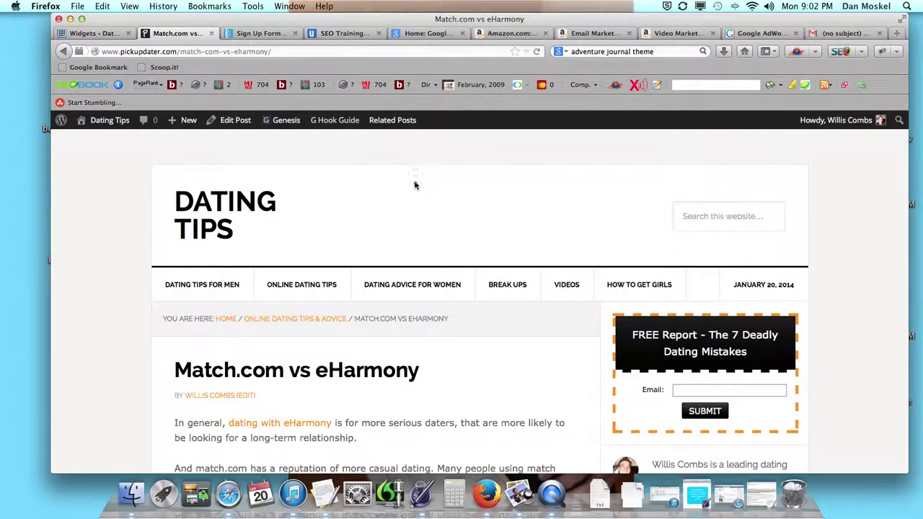
left_click(595, 33)
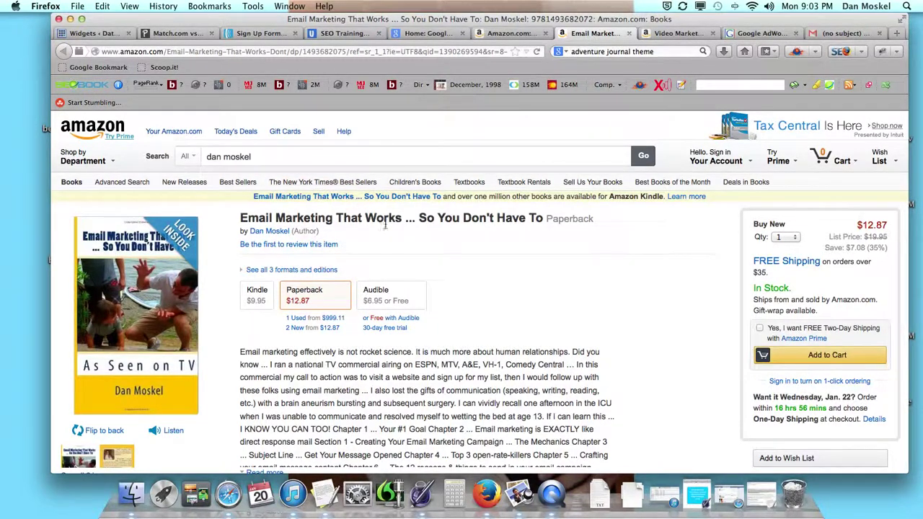
- View the Amazon page of the book Video Marketing for Entrepreneurs and the title of the SEO Training sign-up page
left_click(698, 36)
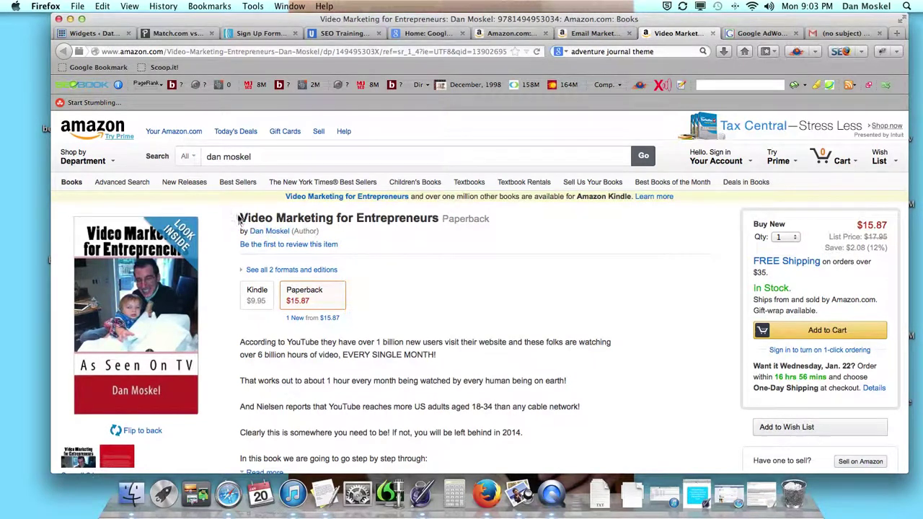
left_click_drag(238, 220, 435, 217)
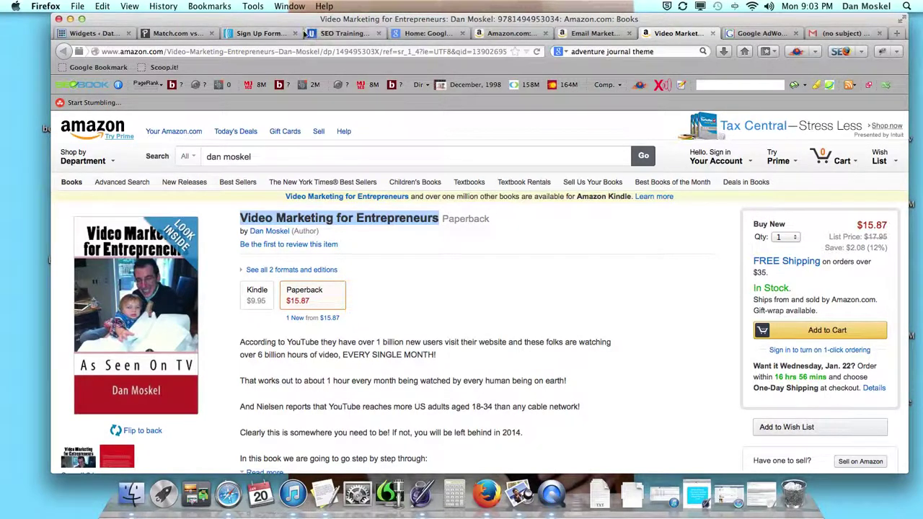
left_click(258, 34)
left_click(331, 34)
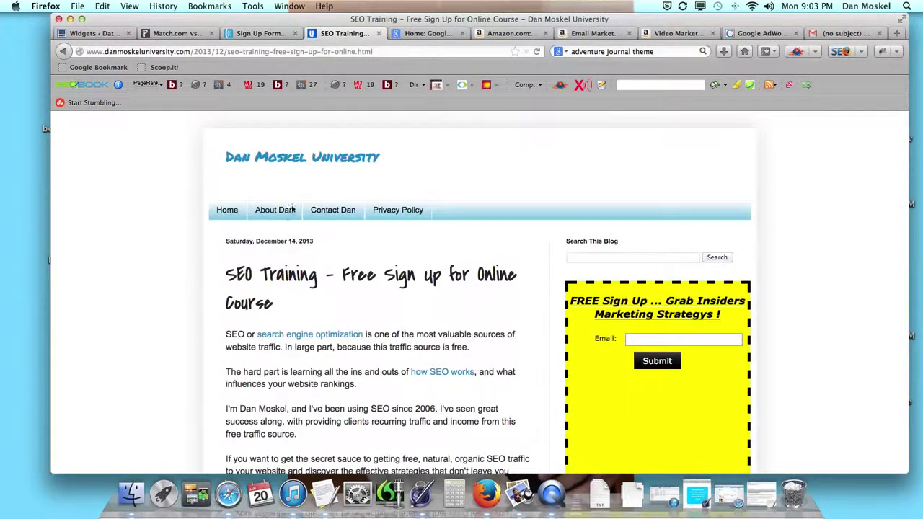
left_click_drag(225, 280, 449, 309)
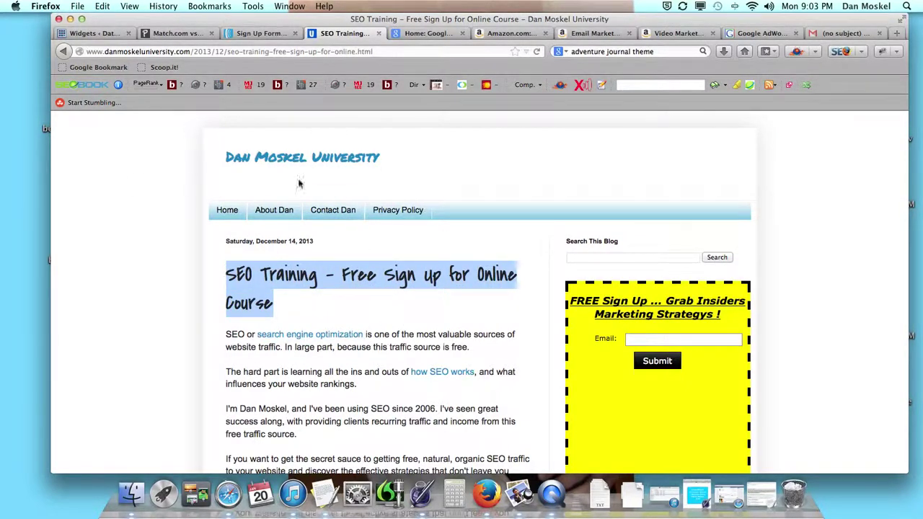
left_click(403, 272)
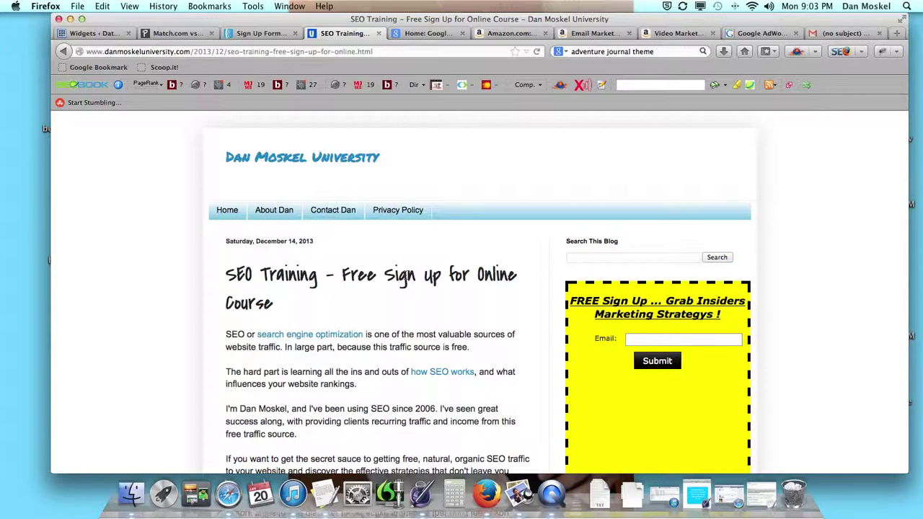
- Return to the Dating Tips widgets page and collapse the open Text widget in the Primary Sidebar
left_click(170, 34)
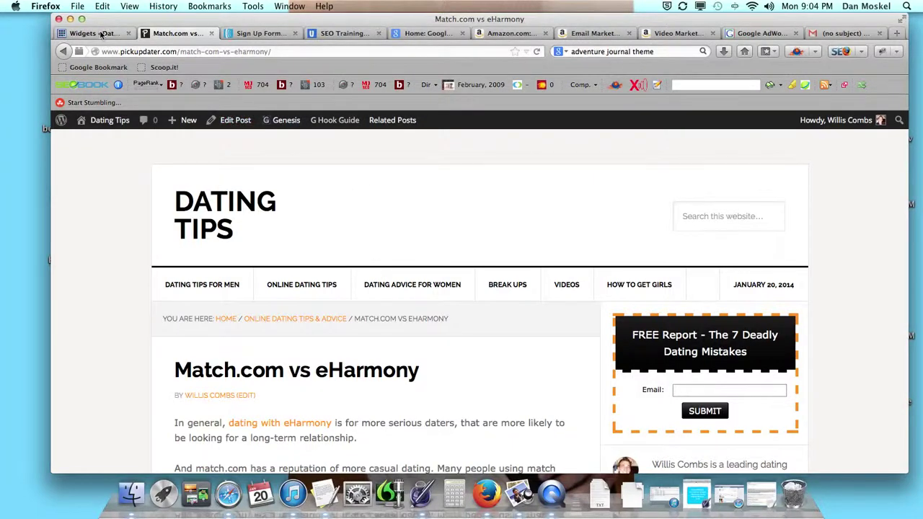
left_click(101, 34)
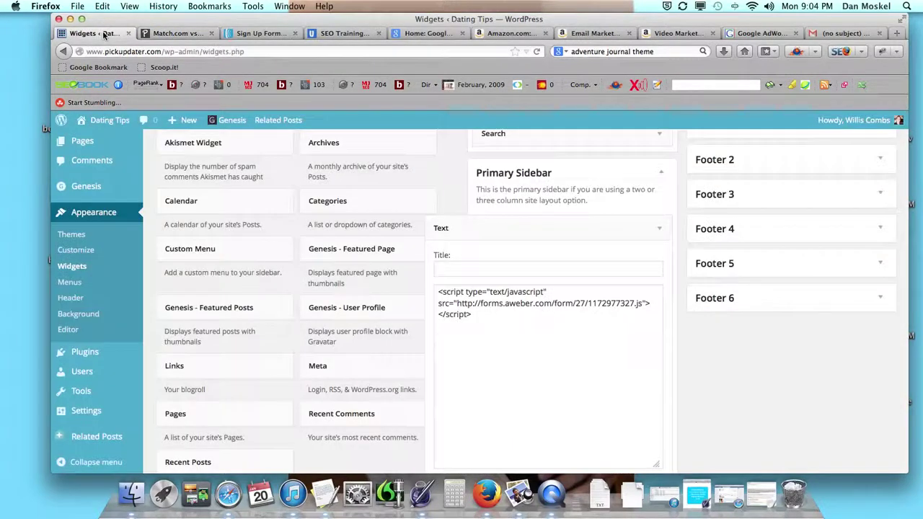
left_click(660, 229)
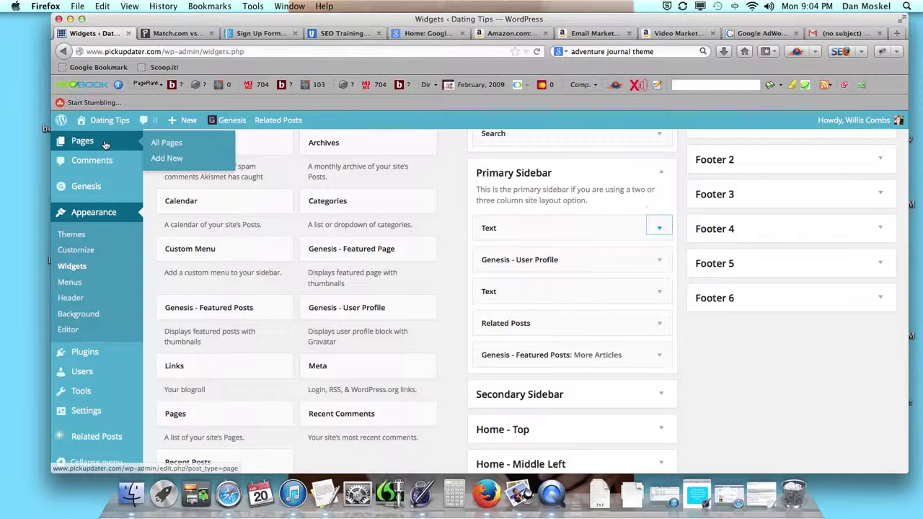
- Review the Match.com vs eHarmony post, and examine the SEO Training page's title and content
left_click(339, 33)
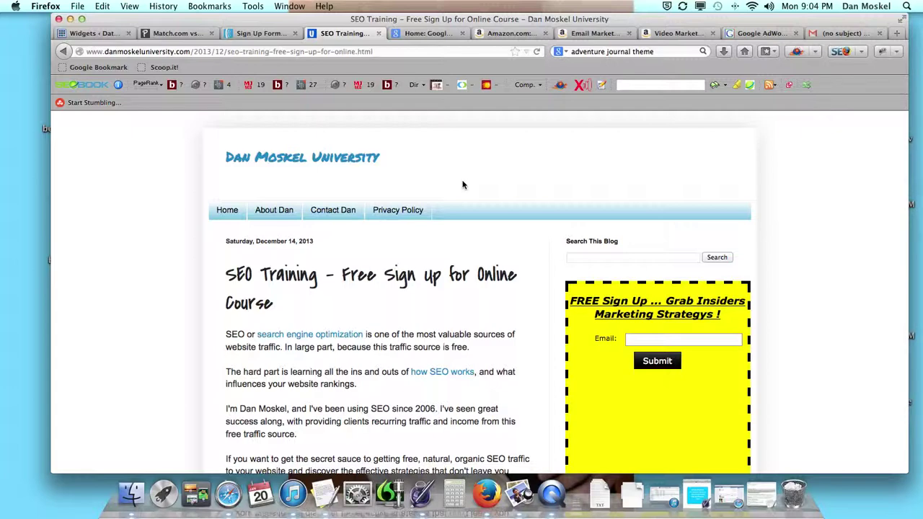
left_click(177, 34)
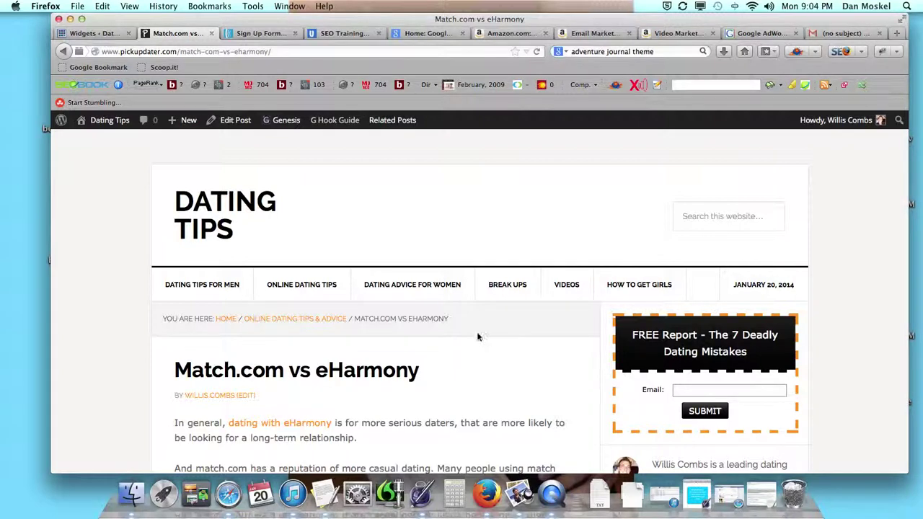
mouse_move(362, 126)
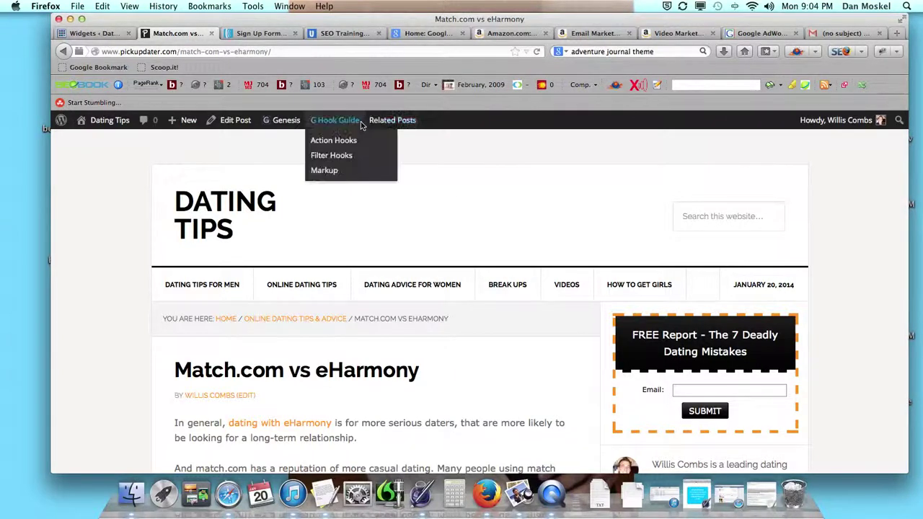
left_click(361, 34)
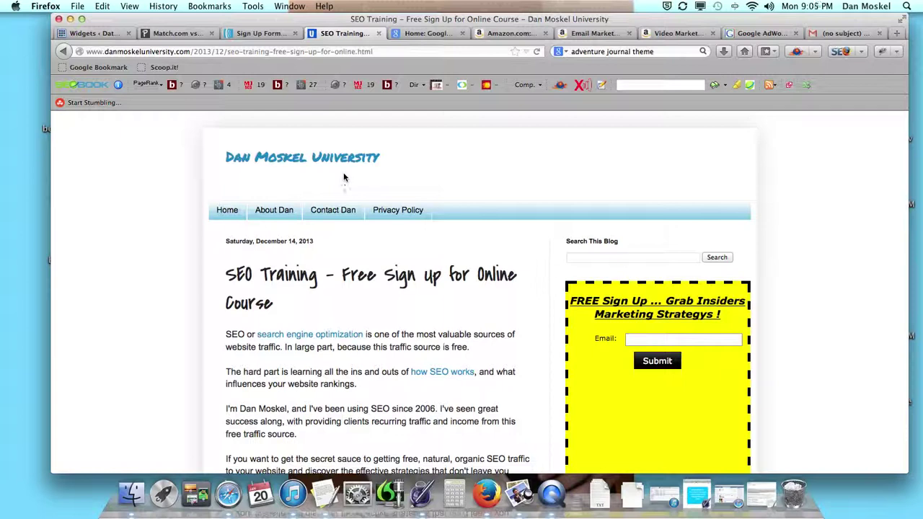
left_click_drag(226, 274, 311, 307)
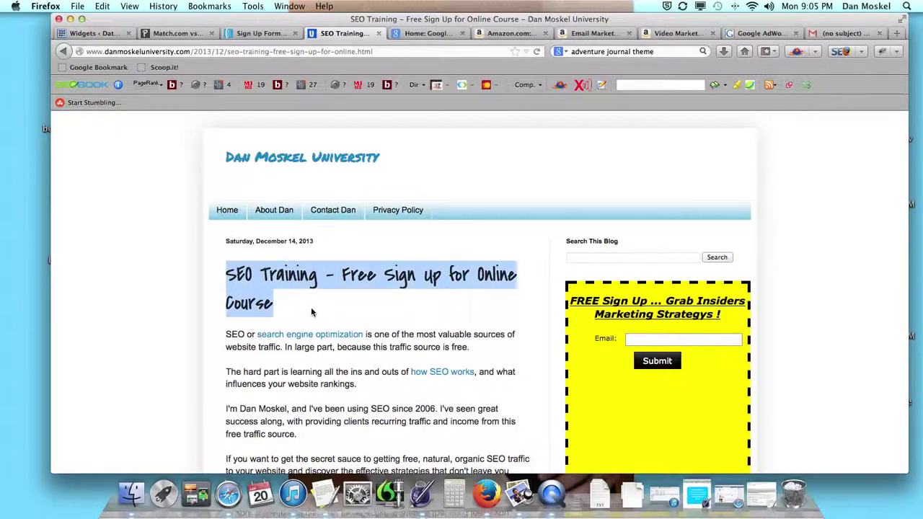
left_click(417, 319)
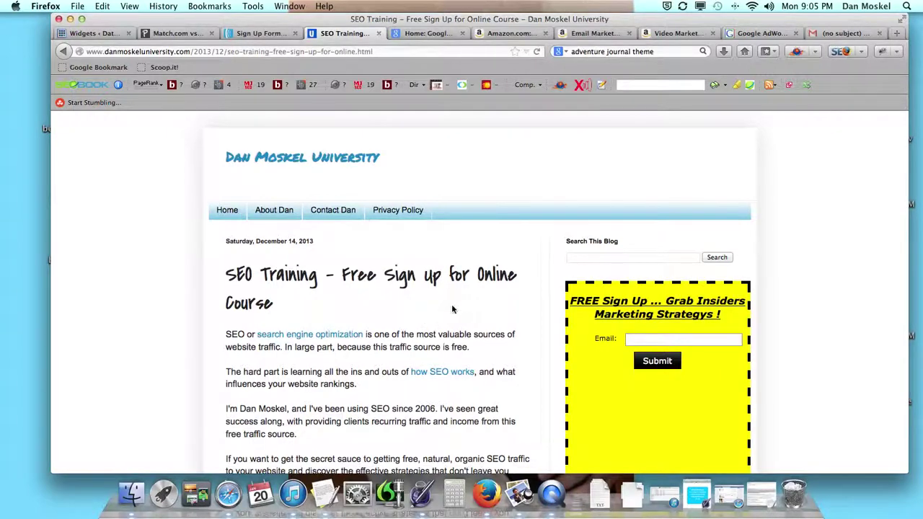
scroll(452, 309, "down", 5)
scroll(459, 321, "up", 5)
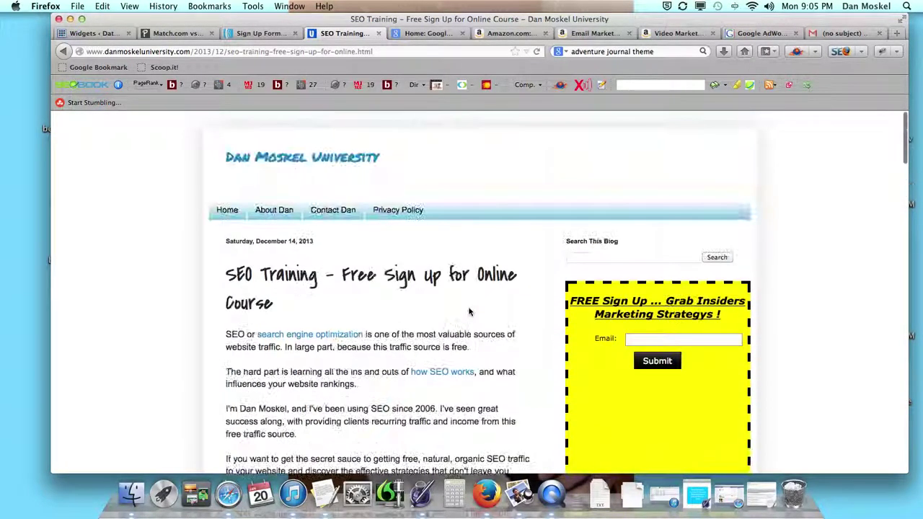